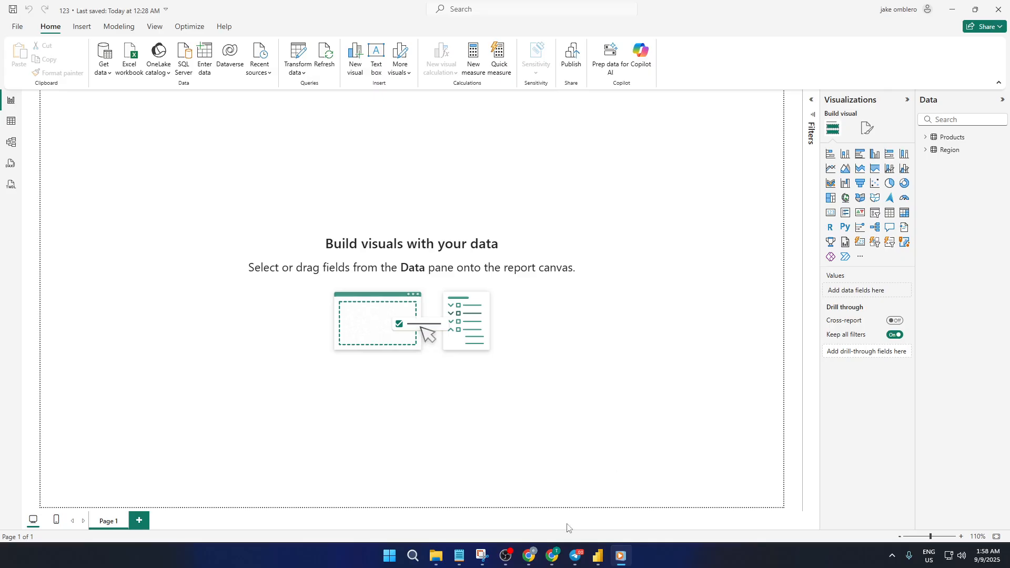
- Switch to ChatGPT in the browser and submit the prompt "give me a data for sales table on power bi"
{"action": "left_click", "coordinate": [555, 551]}
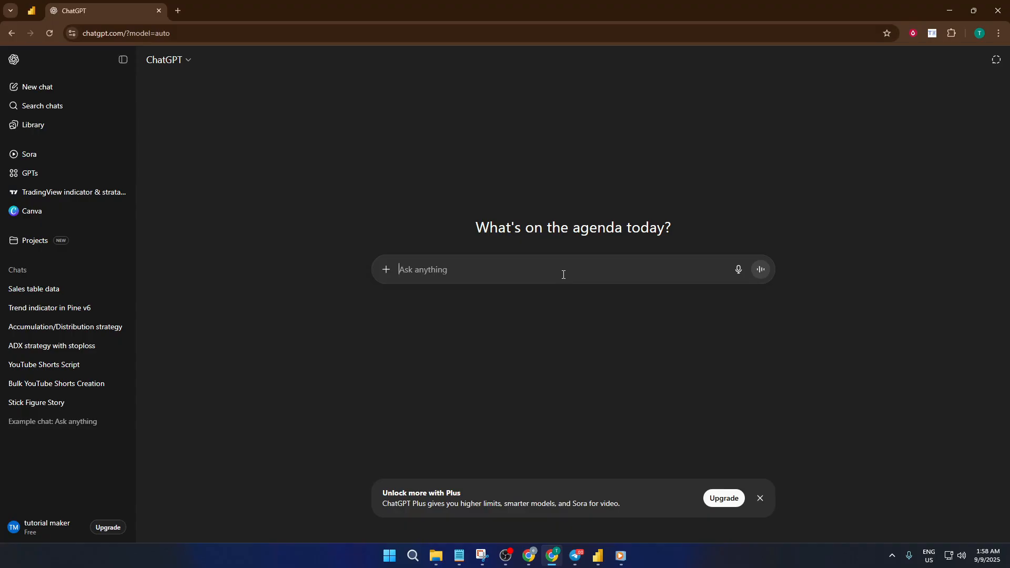
{"action": "type", "text": "g"}
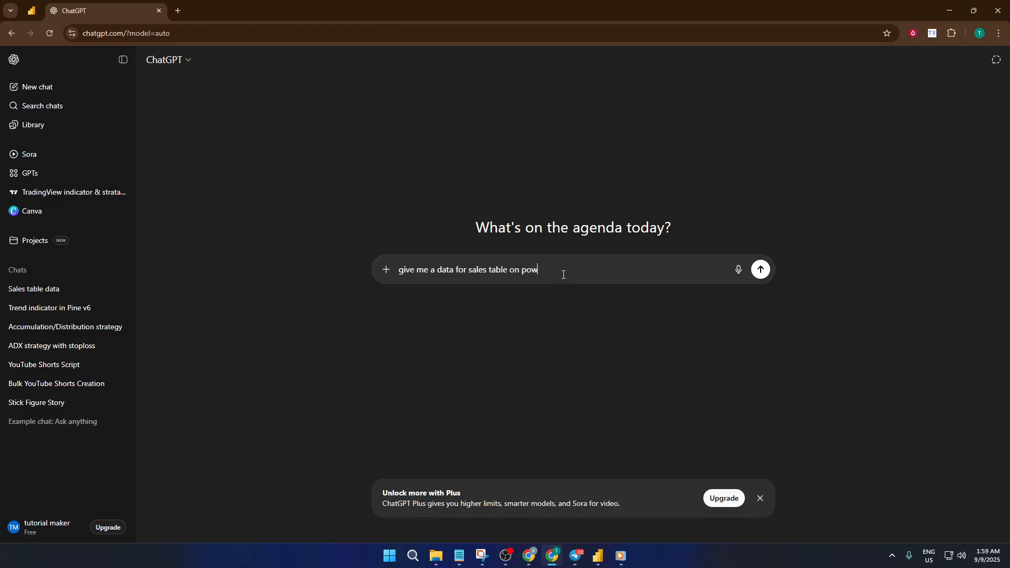
{"action": "key", "text": "Return"}
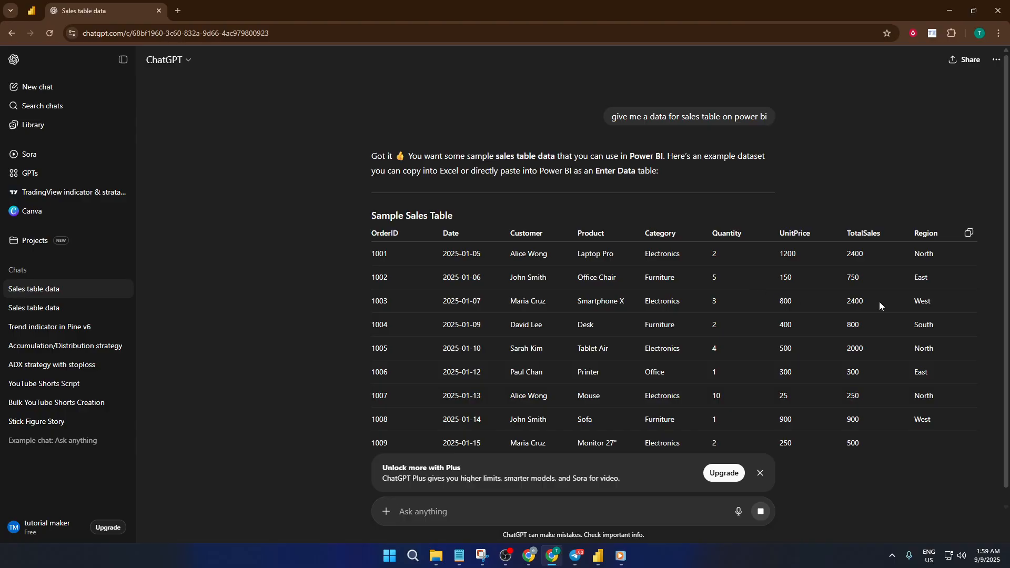
- Copy the entire Sample Sales Table from the reply, including its header row, from OrderID through Region
{"action": "scroll", "coordinate": [825, 293], "scroll_direction": "down", "scroll_amount": 2}
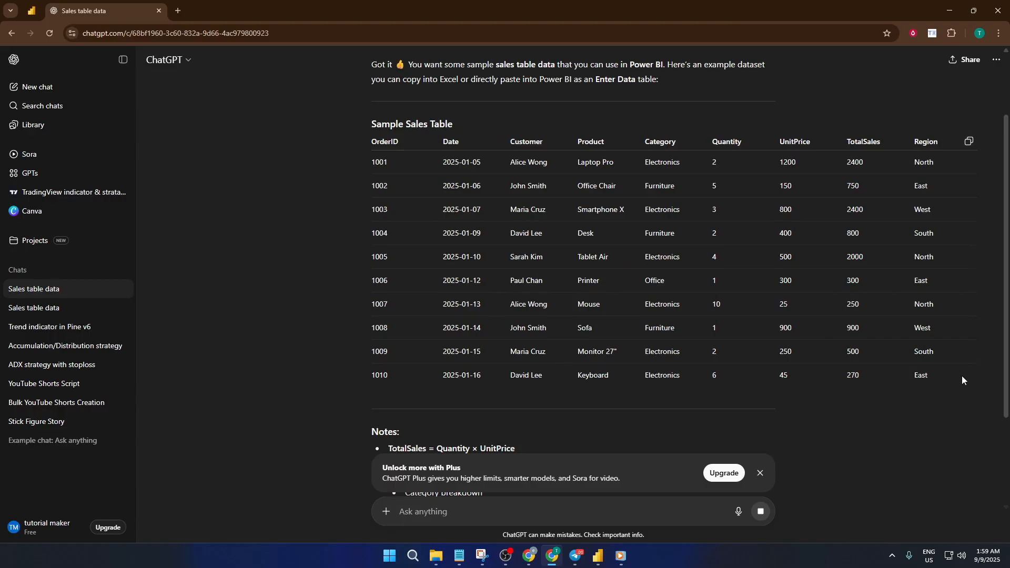
{"action": "left_click_drag", "start_coordinate": [905, 368], "coordinate": [367, 141]}
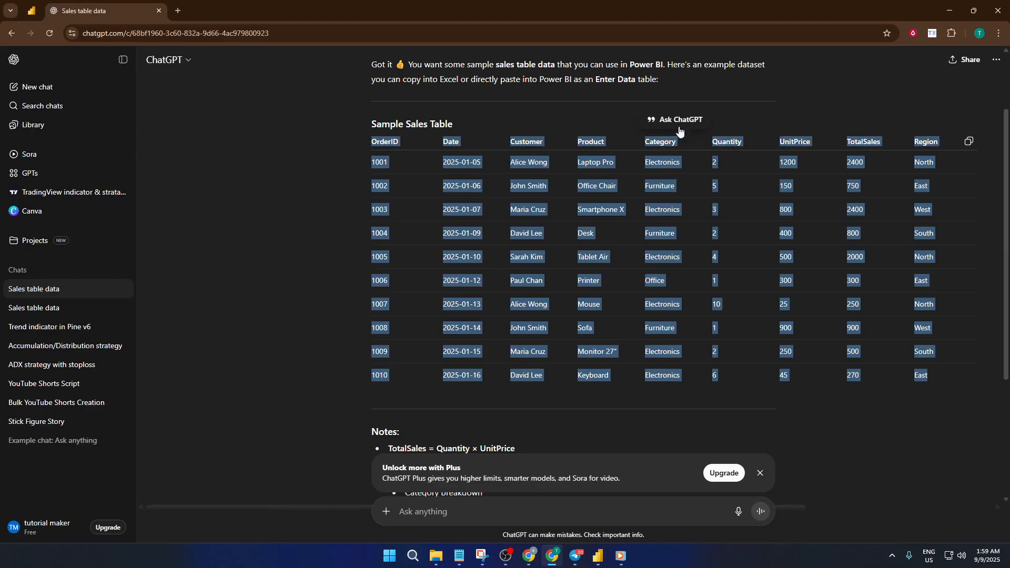
{"action": "scroll", "coordinate": [526, 211], "scroll_direction": "down", "scroll_amount": 4}
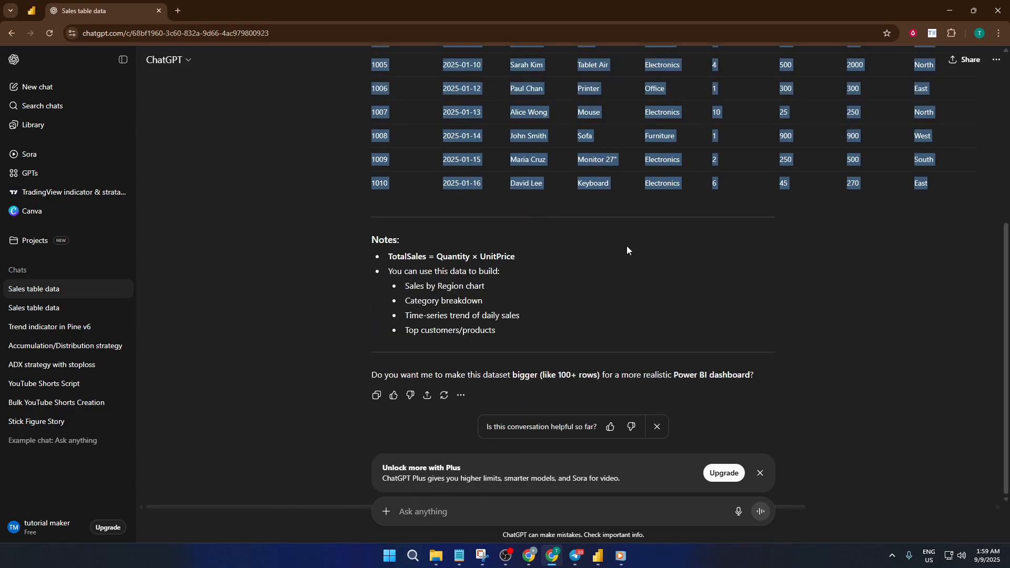
{"action": "scroll", "coordinate": [618, 285], "scroll_direction": "up", "scroll_amount": 3}
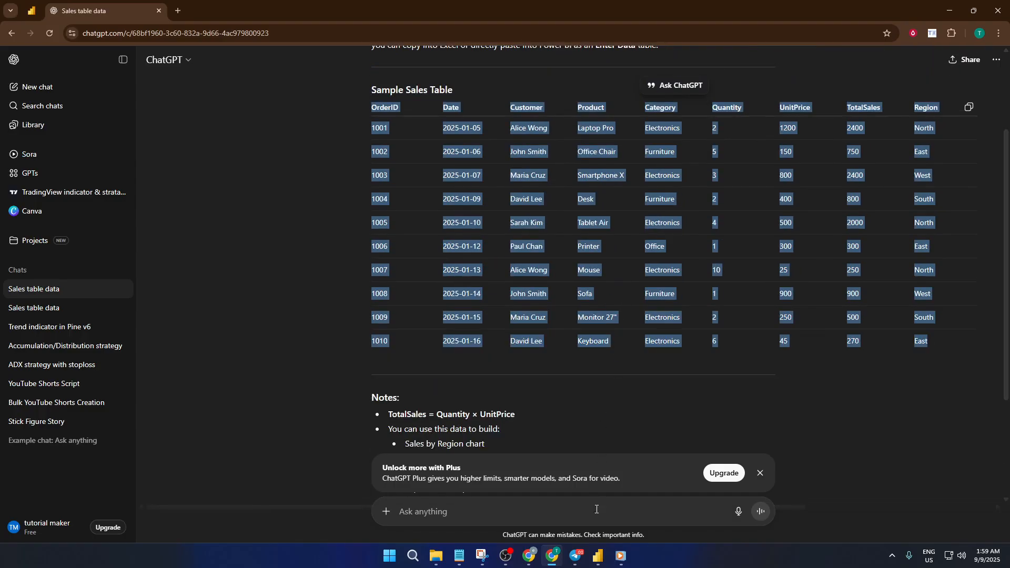
- Switch to Power BI Desktop and load the copied sales data as a manually entered table named SalesTable
{"action": "left_click", "coordinate": [599, 557]}
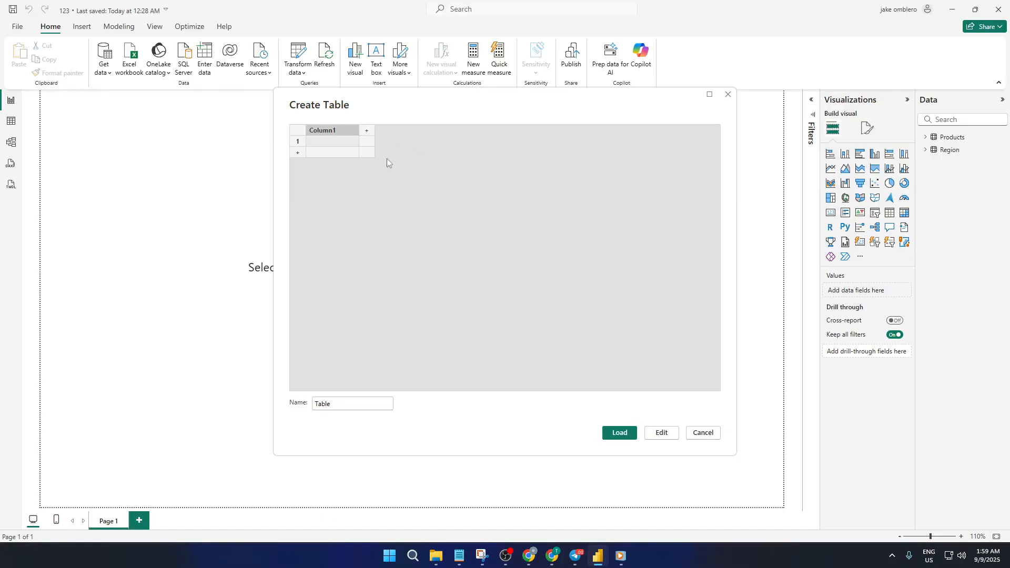
{"action": "key", "text": "ctrl+v"}
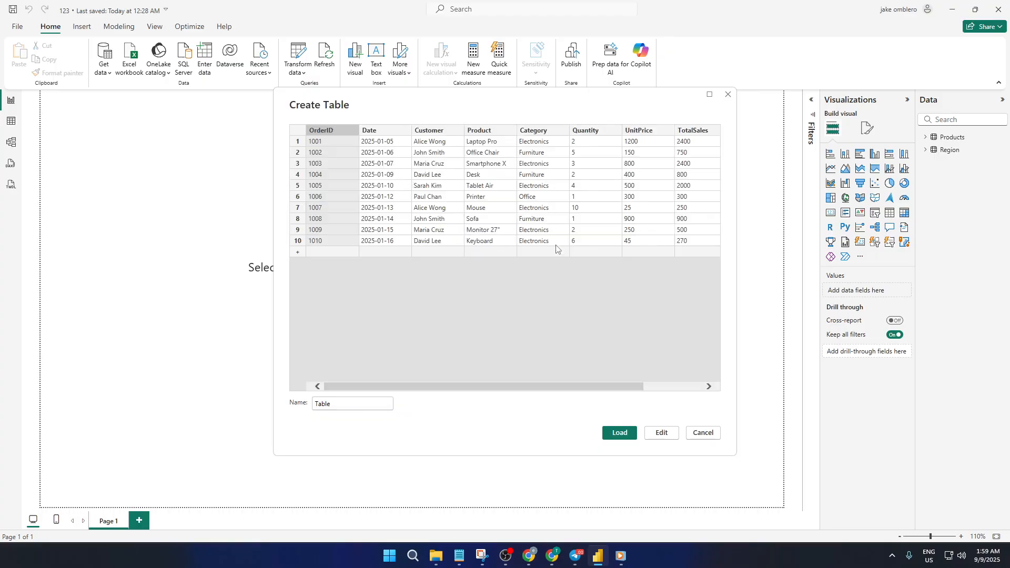
{"action": "left_click", "coordinate": [348, 406]}
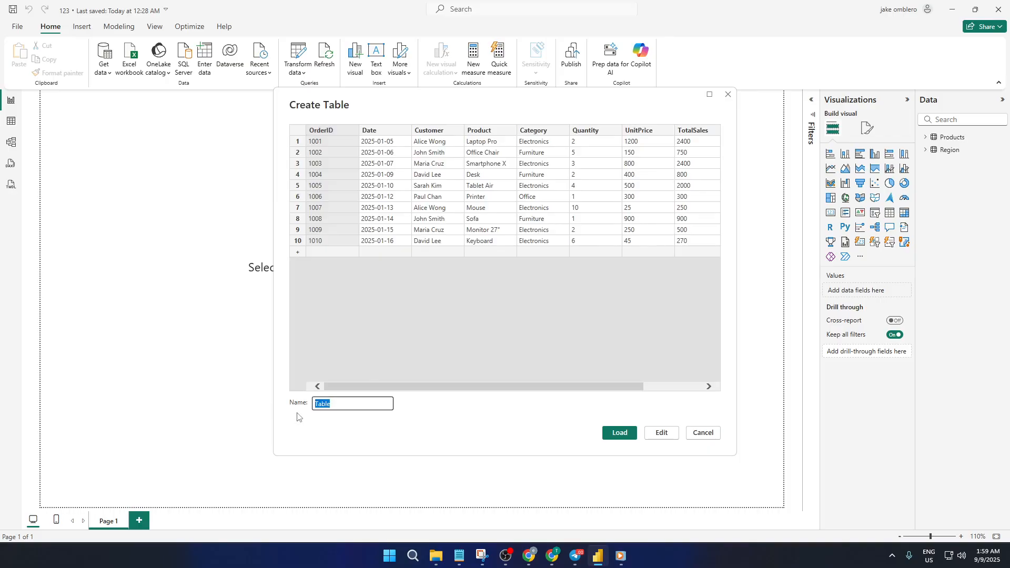
{"action": "type", "text": "Sales"}
{"action": "left_click", "coordinate": [619, 437]}
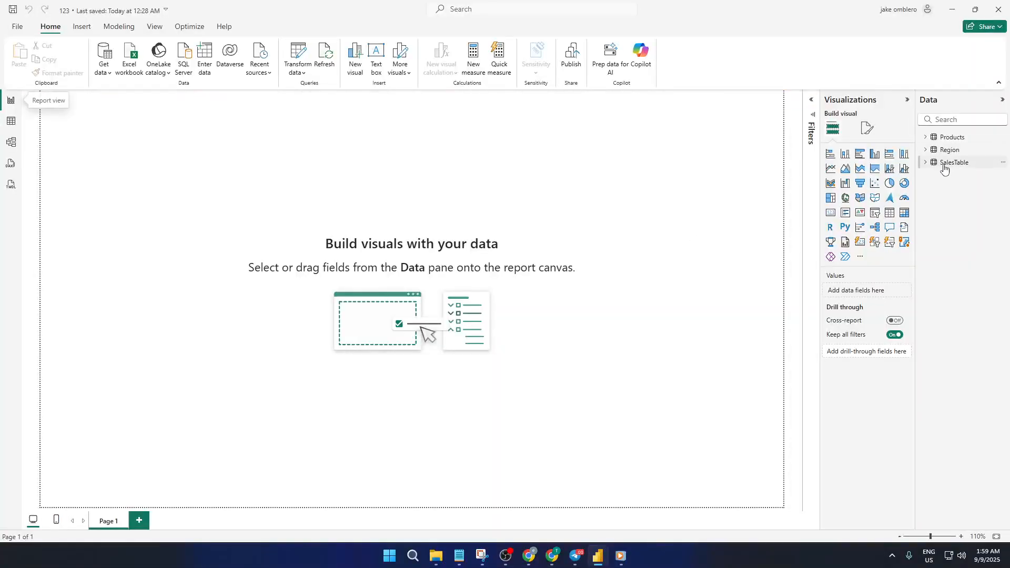
- Show the SalesTable fields and add an empty stacked column chart, enlarged in the middle of the report page
{"action": "left_click", "coordinate": [927, 165]}
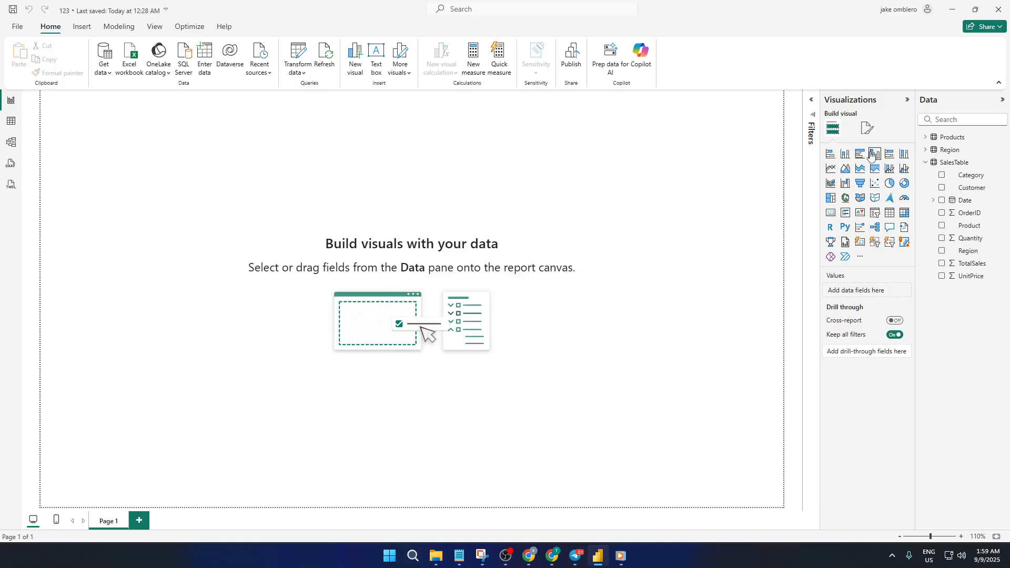
{"action": "left_click", "coordinate": [846, 154]}
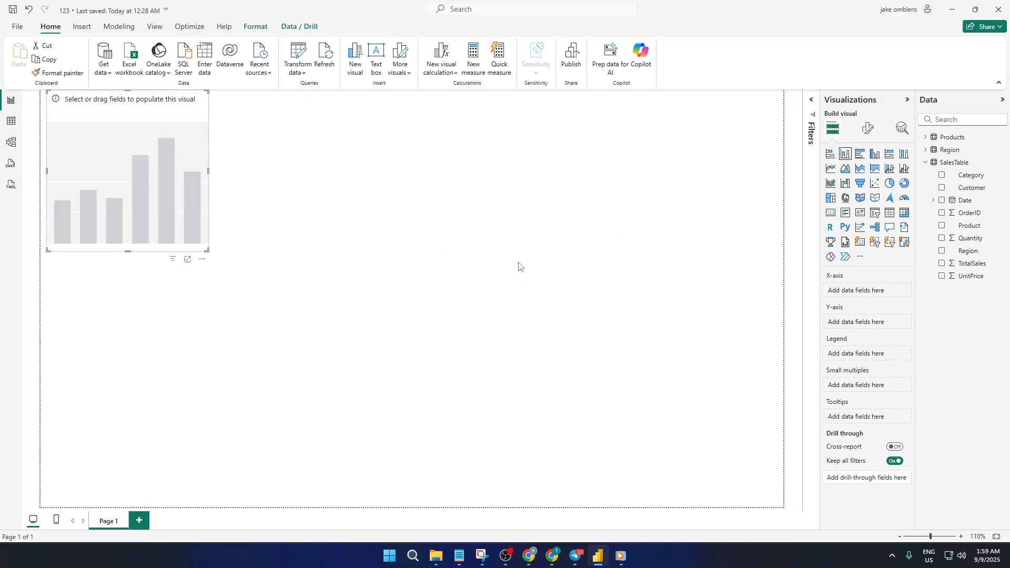
{"action": "left_click_drag", "start_coordinate": [189, 203], "coordinate": [492, 296]}
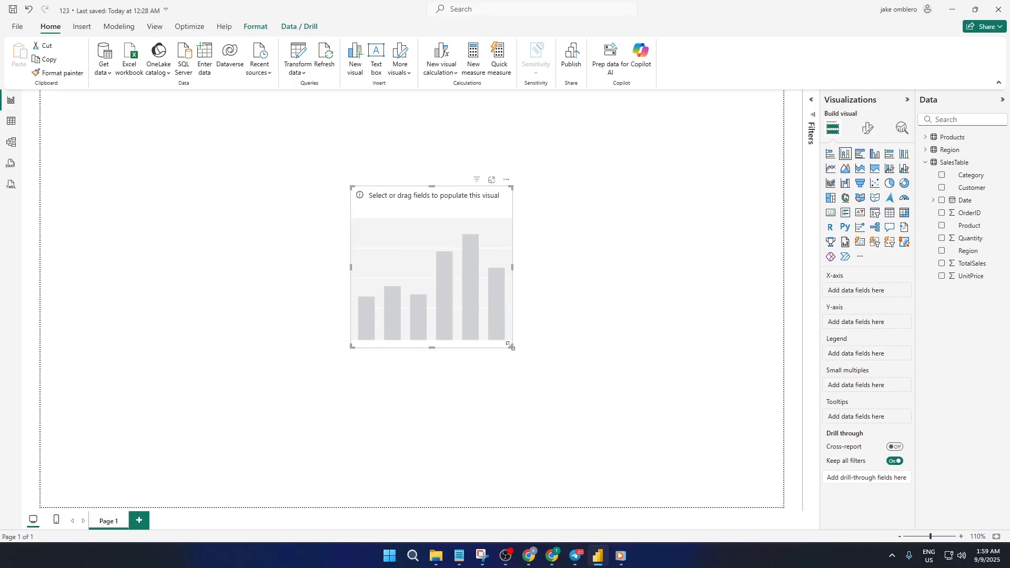
{"action": "left_click_drag", "start_coordinate": [511, 348], "coordinate": [615, 440]}
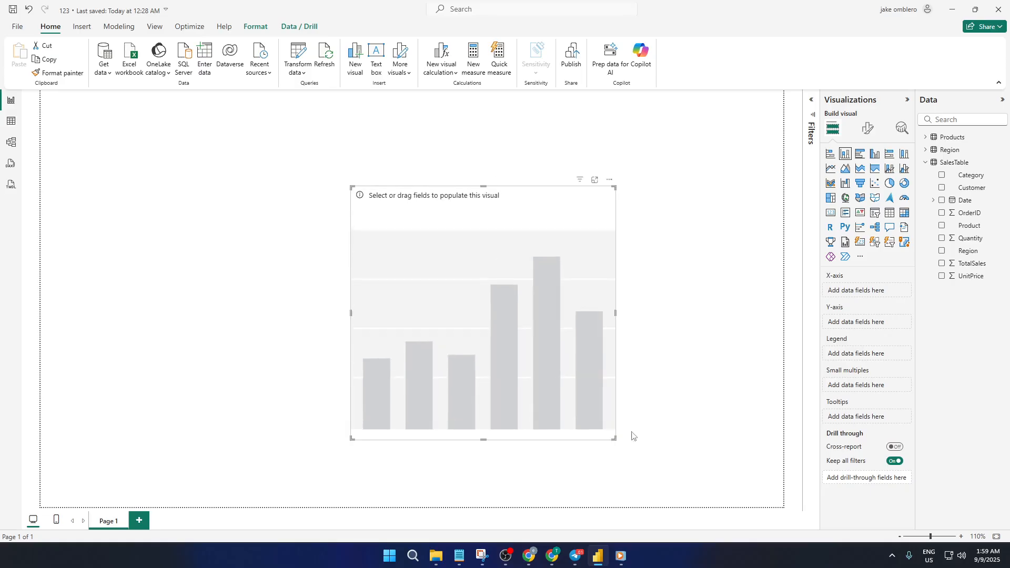
- Plot TotalSales by Product in the column chart, without Date, and place the chart in the page's upper-left area
{"action": "left_click", "coordinate": [942, 226]}
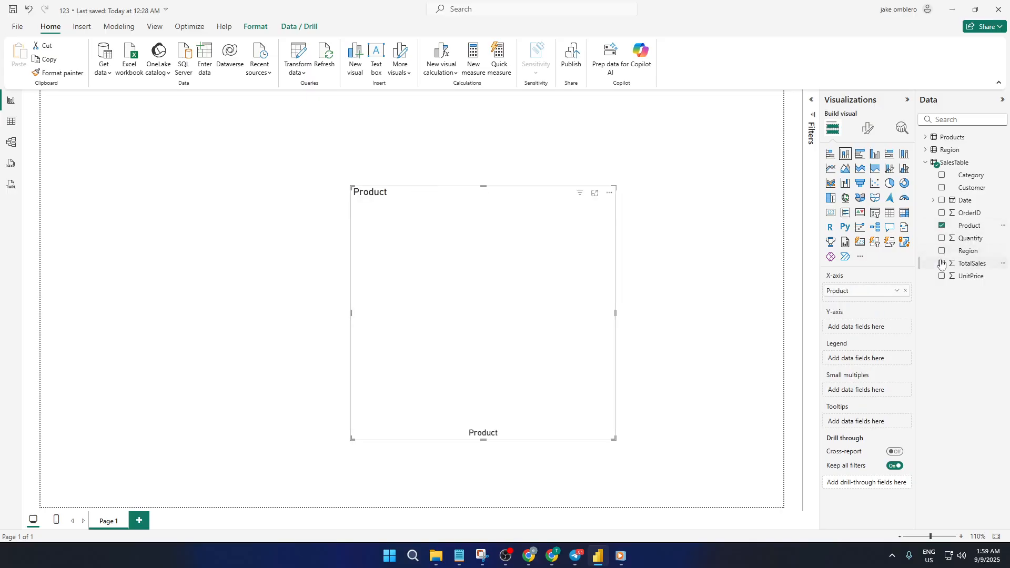
{"action": "left_click", "coordinate": [942, 264]}
{"action": "left_click_drag", "start_coordinate": [578, 322], "coordinate": [560, 301]}
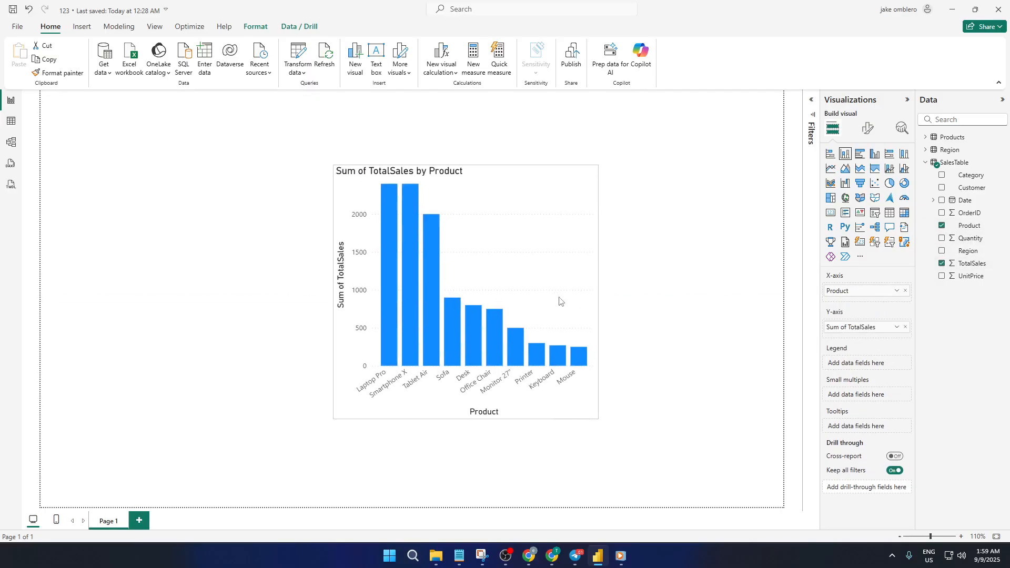
{"action": "left_click", "coordinate": [943, 202]}
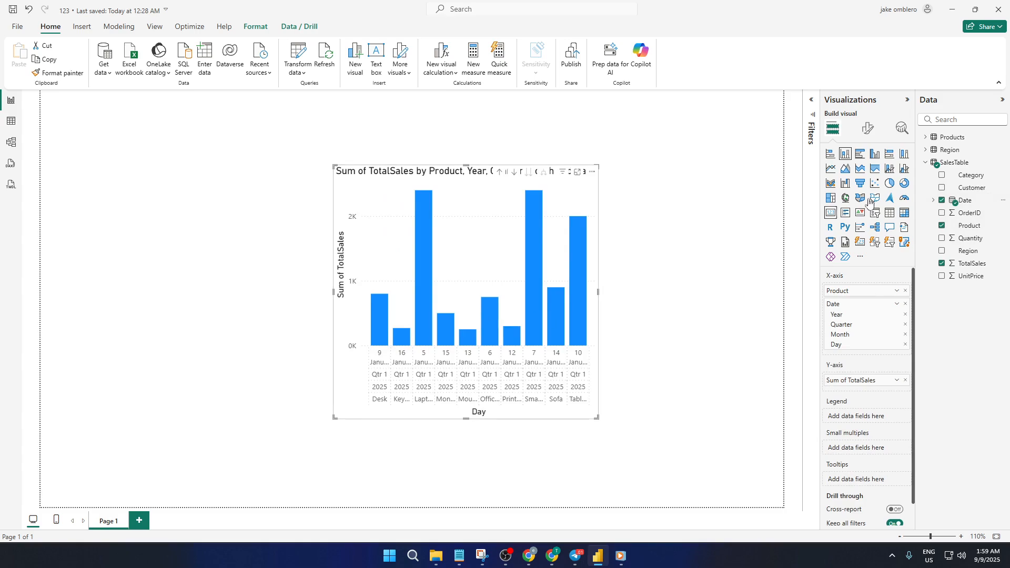
{"action": "left_click", "coordinate": [942, 202]}
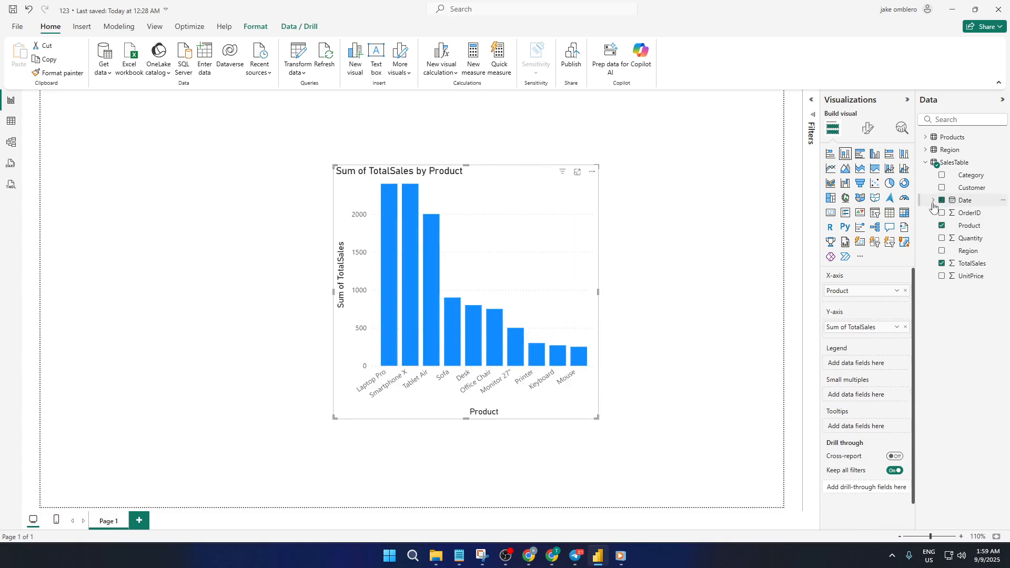
{"action": "left_click_drag", "start_coordinate": [565, 309], "coordinate": [367, 268]}
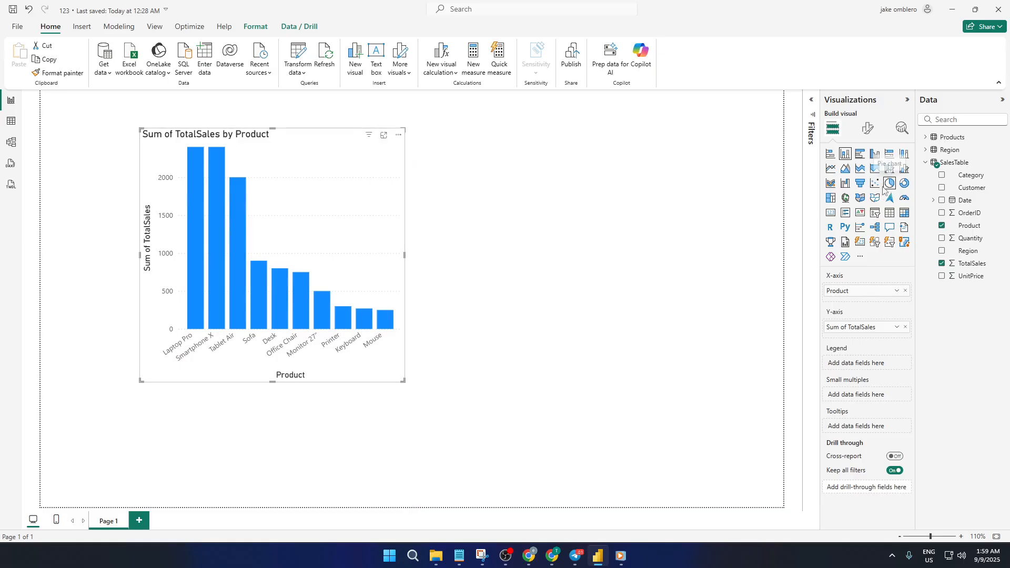
- Add an empty pie chart to the right of the column chart and enlarge it to a similar size
{"action": "left_click", "coordinate": [691, 225]}
{"action": "left_click", "coordinate": [889, 183]}
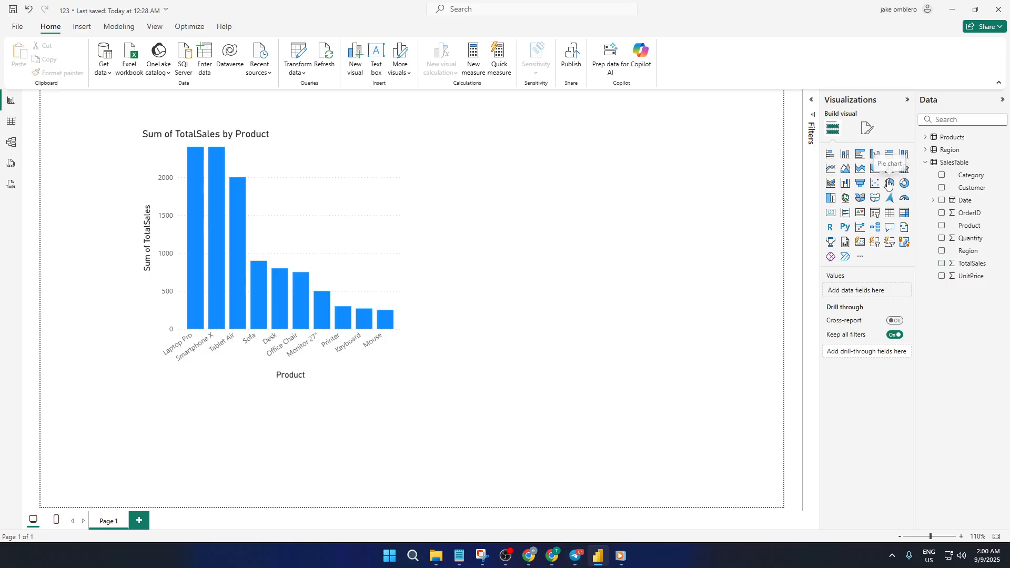
{"action": "left_click_drag", "start_coordinate": [288, 395], "coordinate": [601, 170]}
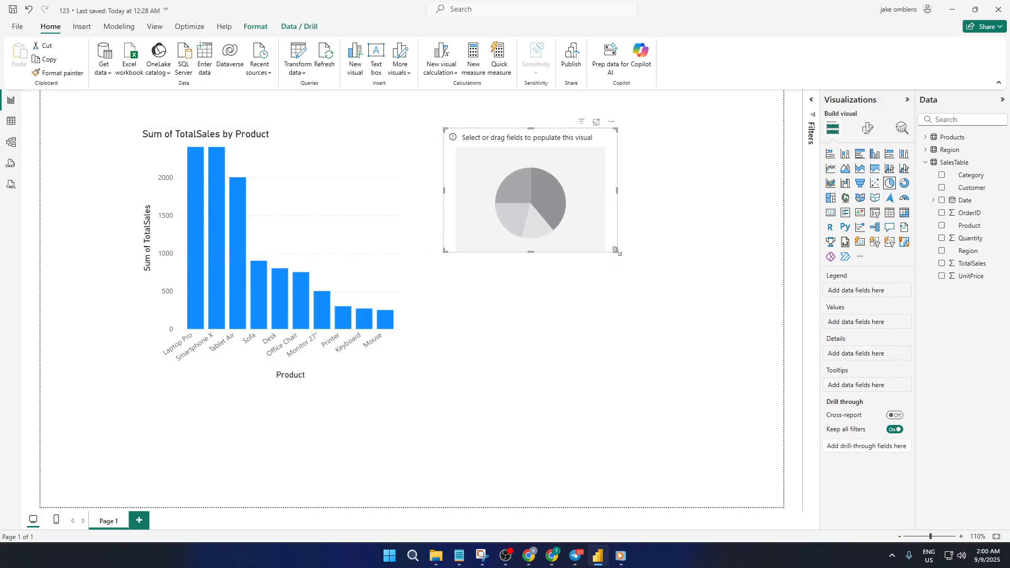
{"action": "left_click_drag", "start_coordinate": [616, 252], "coordinate": [721, 360]}
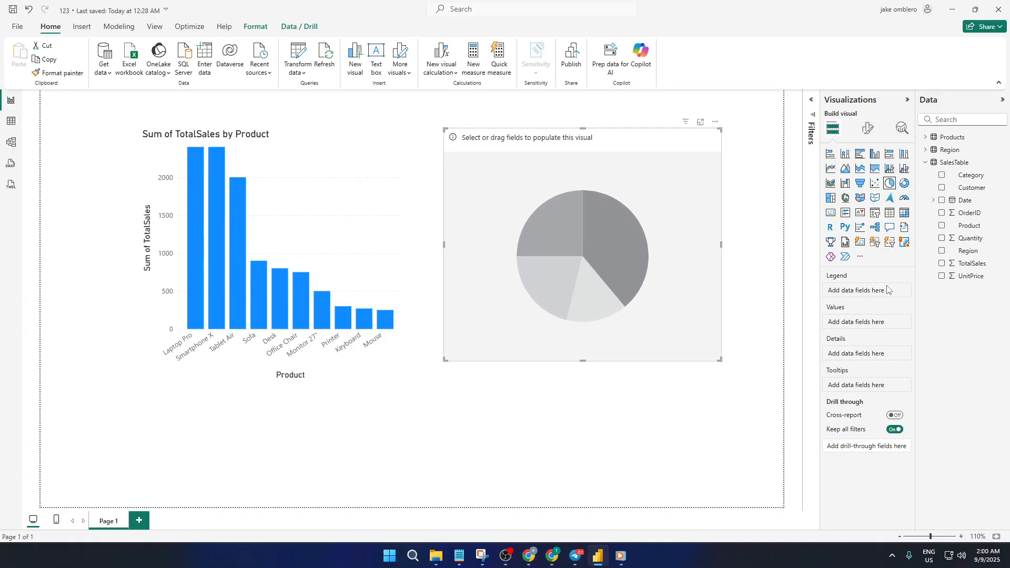
- Set the pie chart's legend to Product and its values to TotalSales and UnitPrice
{"action": "left_click", "coordinate": [943, 226]}
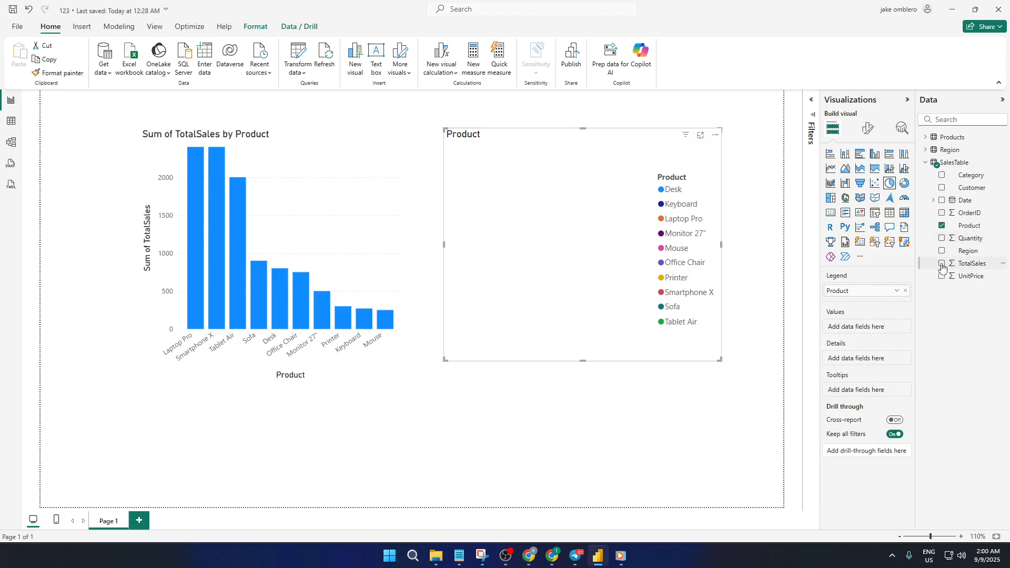
{"action": "left_click", "coordinate": [942, 264]}
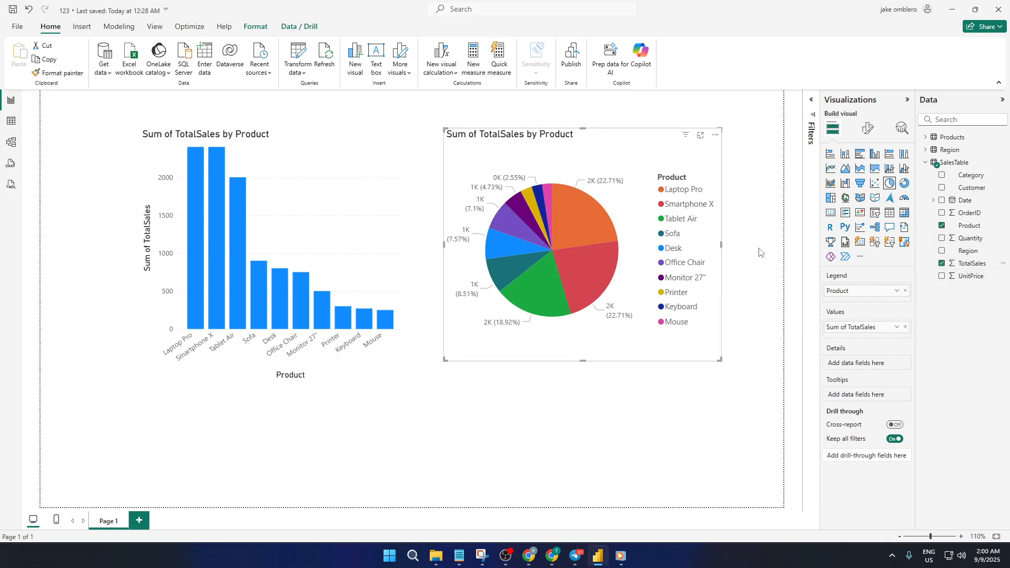
{"action": "left_click", "coordinate": [942, 277]}
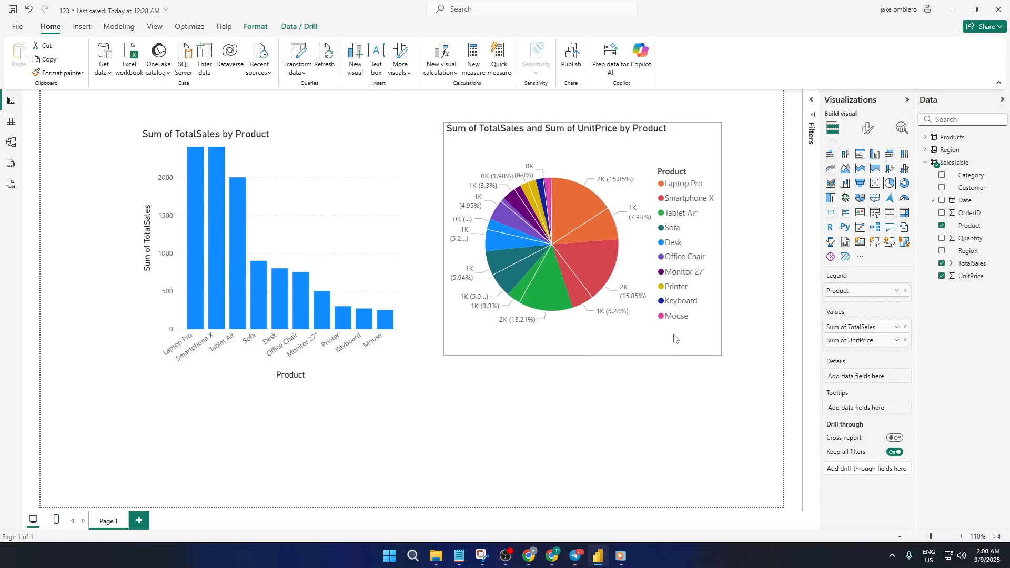
- Add an empty card visual and place it below and between the column and pie charts
{"action": "left_click", "coordinate": [622, 415]}
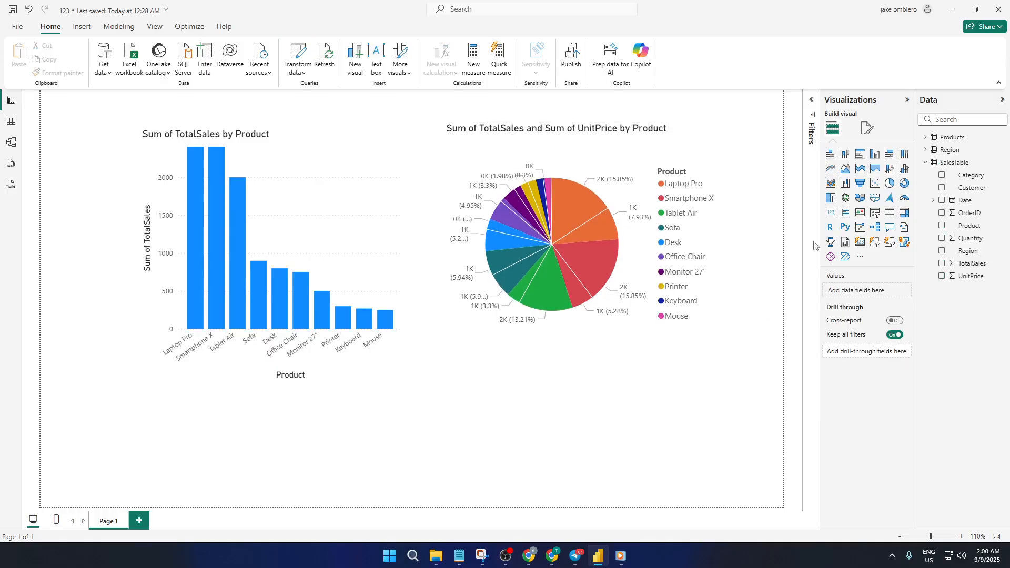
{"action": "left_click", "coordinate": [831, 213]}
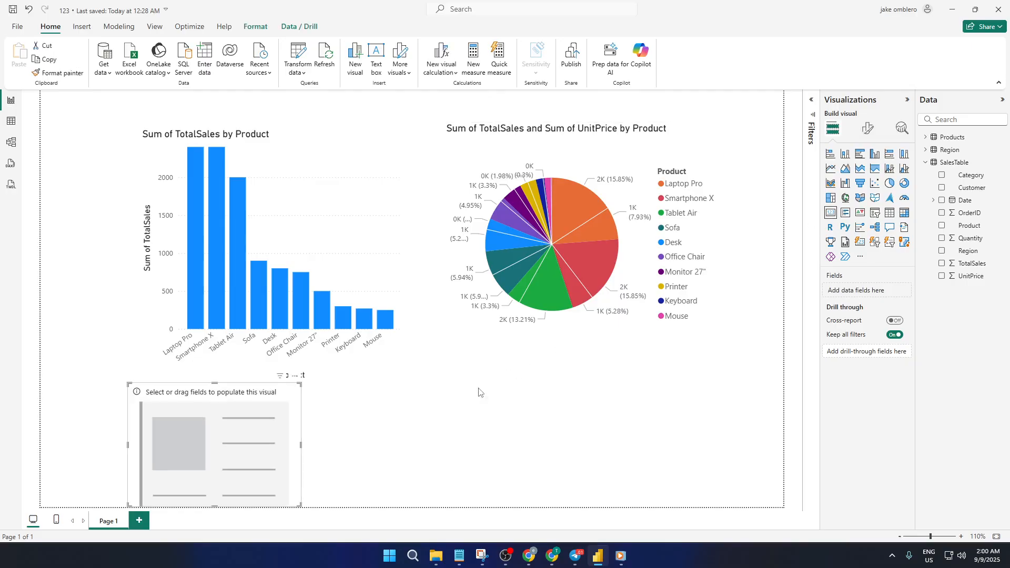
{"action": "left_click_drag", "start_coordinate": [256, 435], "coordinate": [499, 414]}
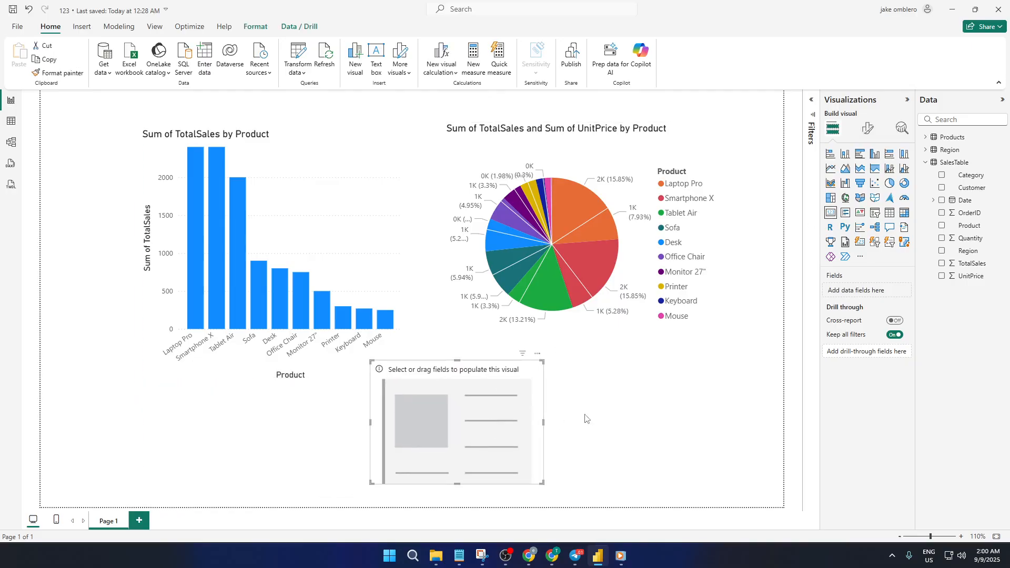